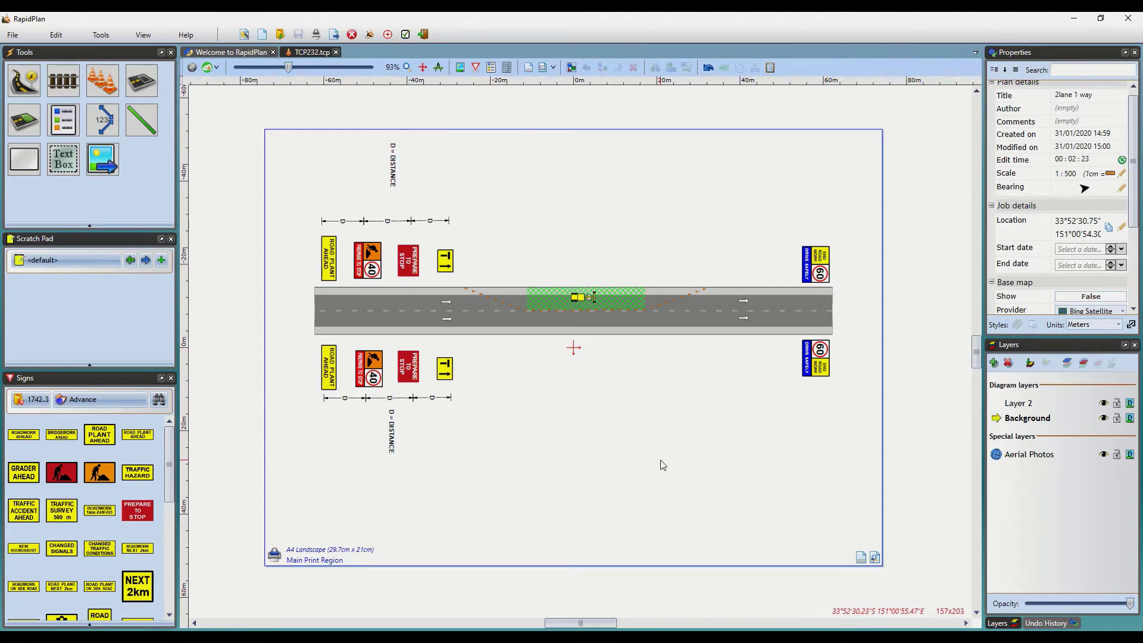
- Add a Manifest annotation at the bottom-right of the page
mouse_move(67, 136)
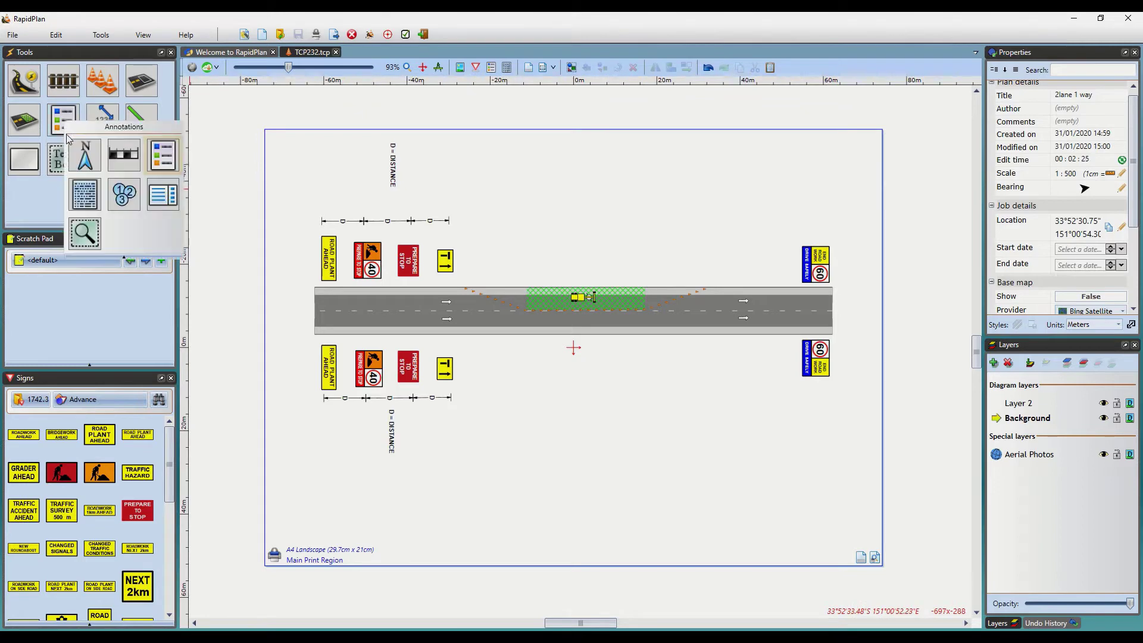
click(84, 198)
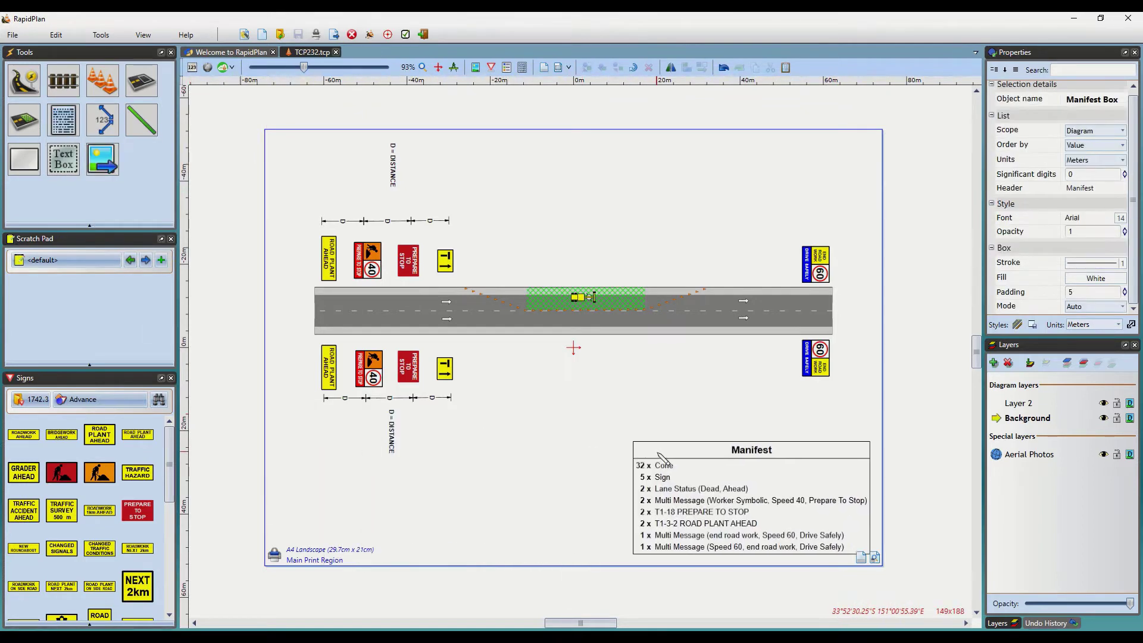
click(555, 378)
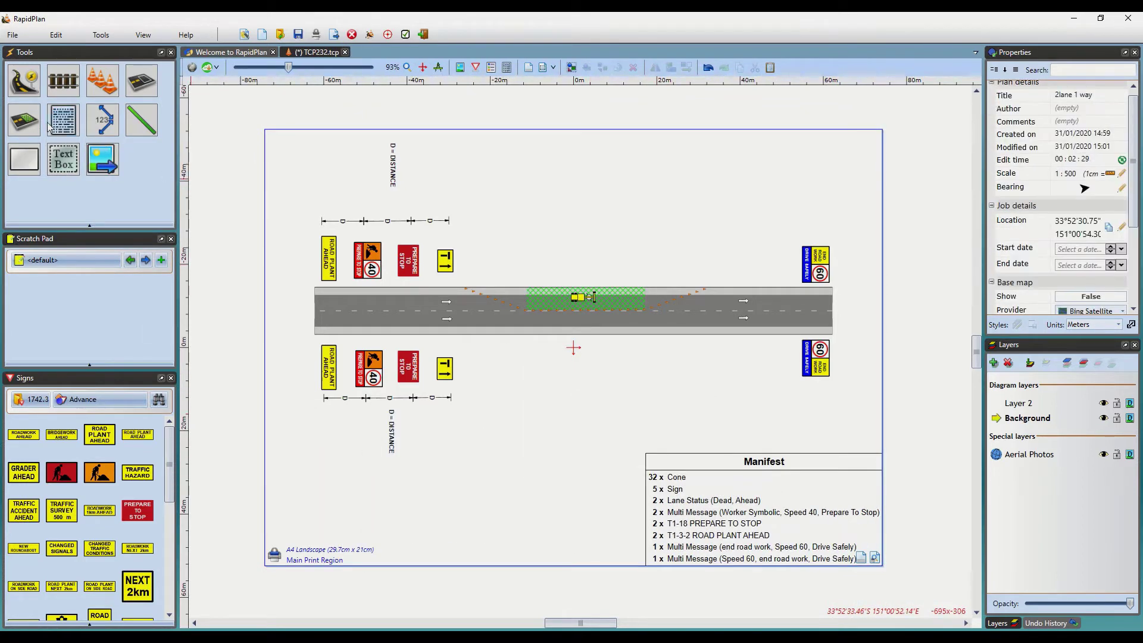
- Add a Legend annotation near the page bottom, left of the Manifest
mouse_move(67, 127)
click(161, 161)
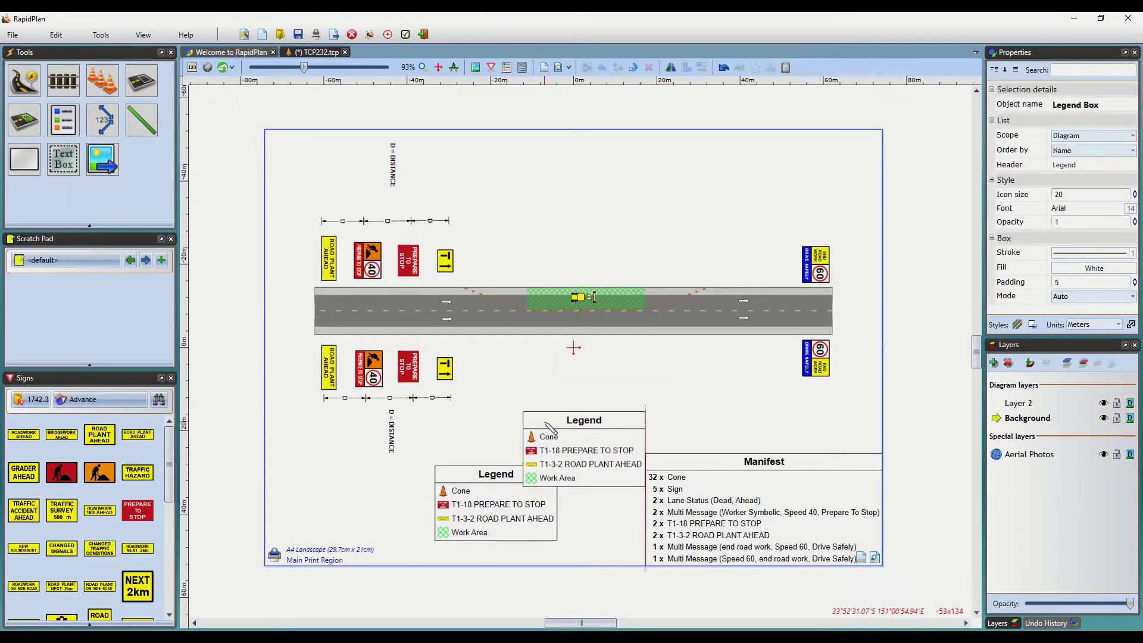
click(457, 477)
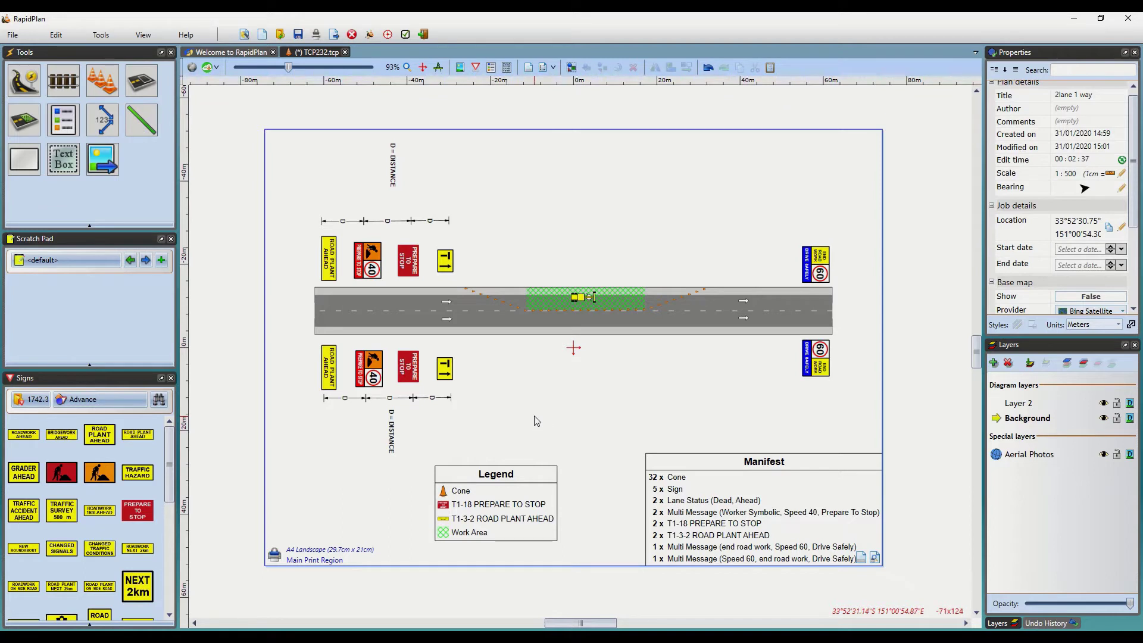
- Shrink the Legend box to a compact size and move it down beside the Manifest
click(516, 509)
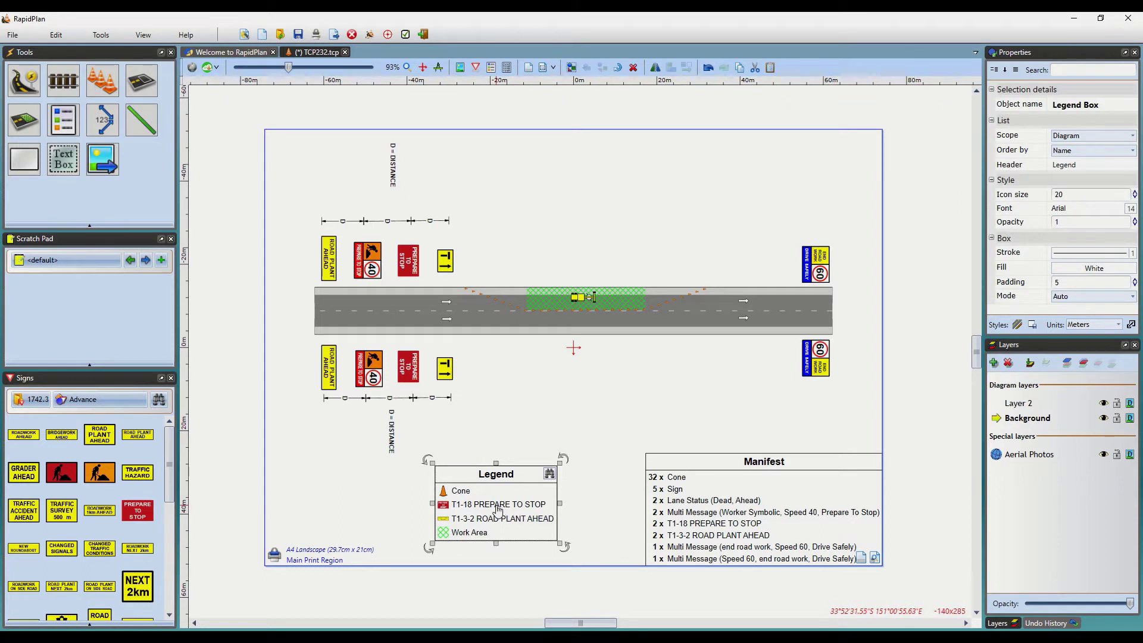
drag(516, 509, 524, 483)
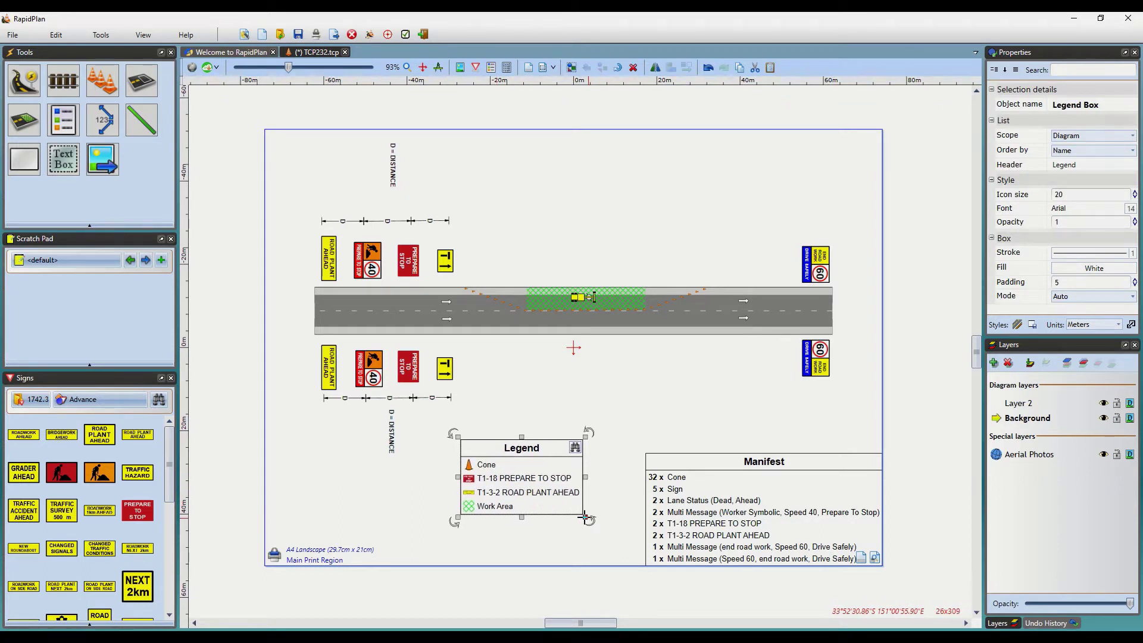
drag(587, 518, 552, 515)
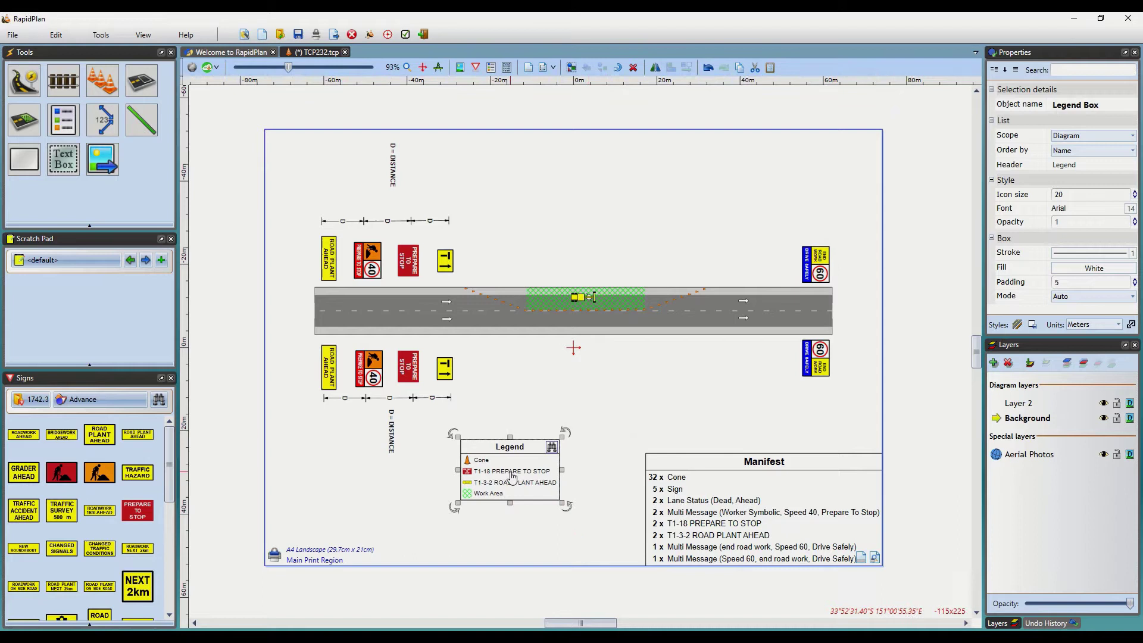
drag(511, 477, 498, 493)
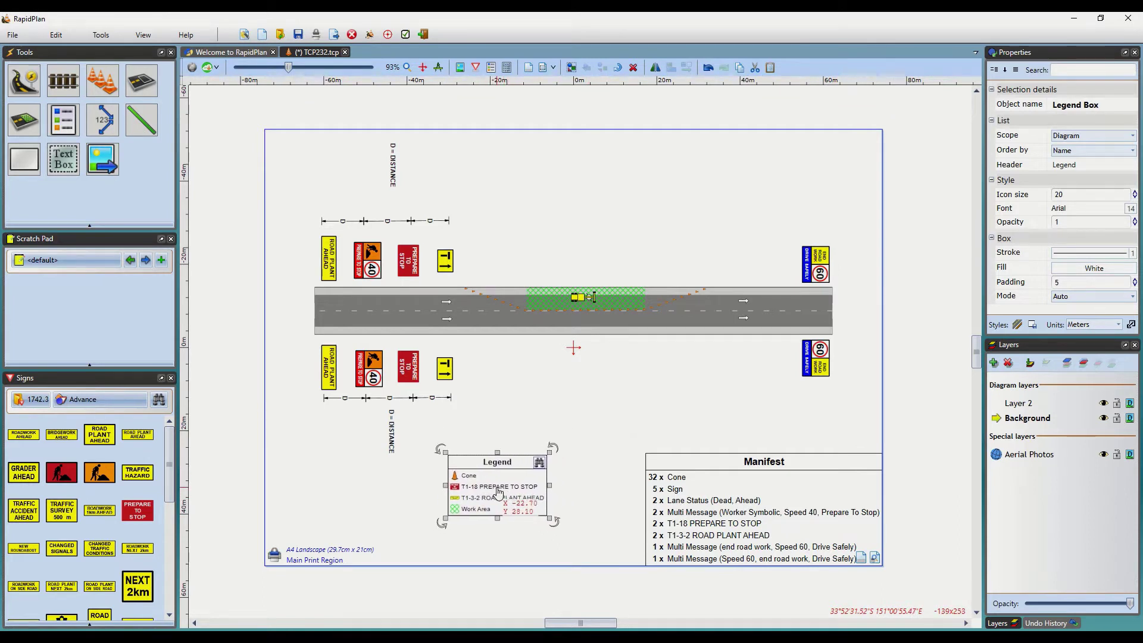
click(595, 492)
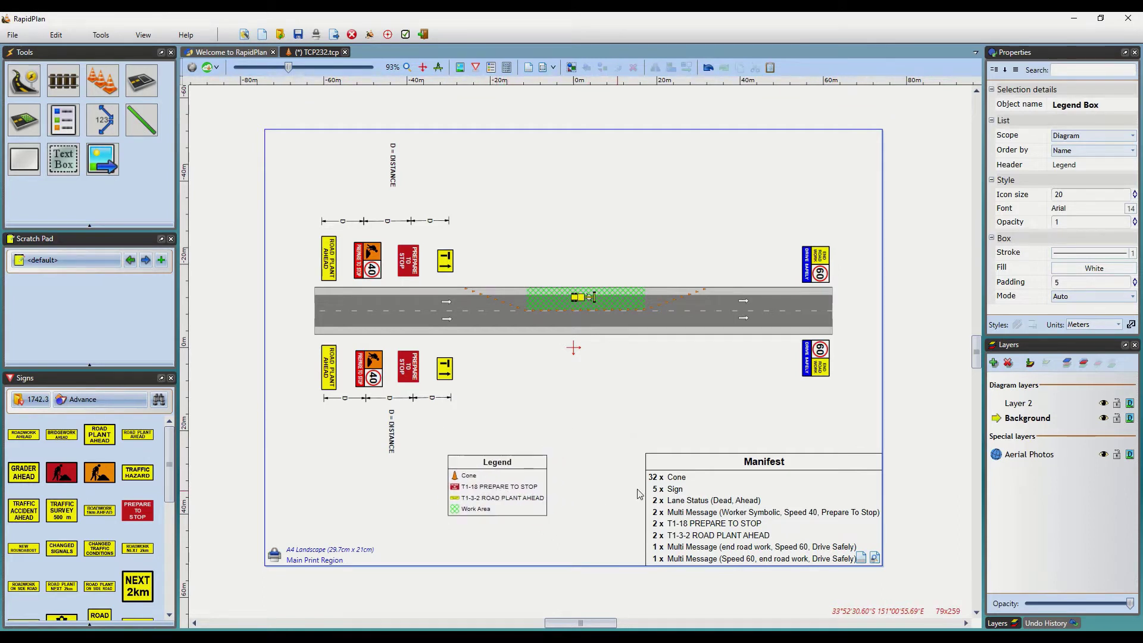
click(503, 482)
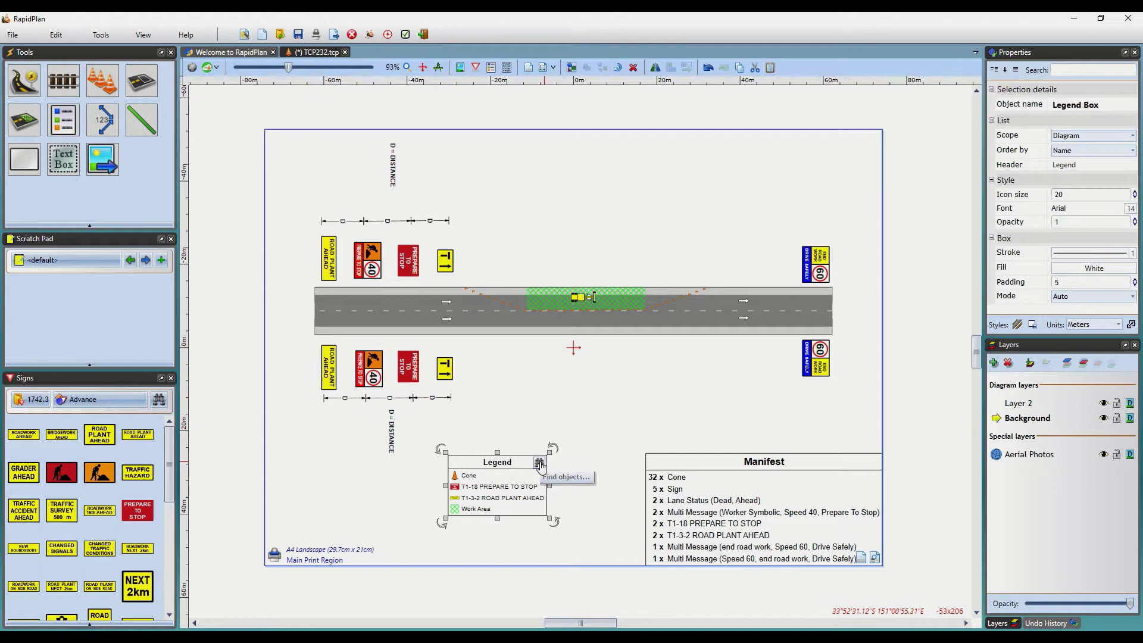
click(481, 476)
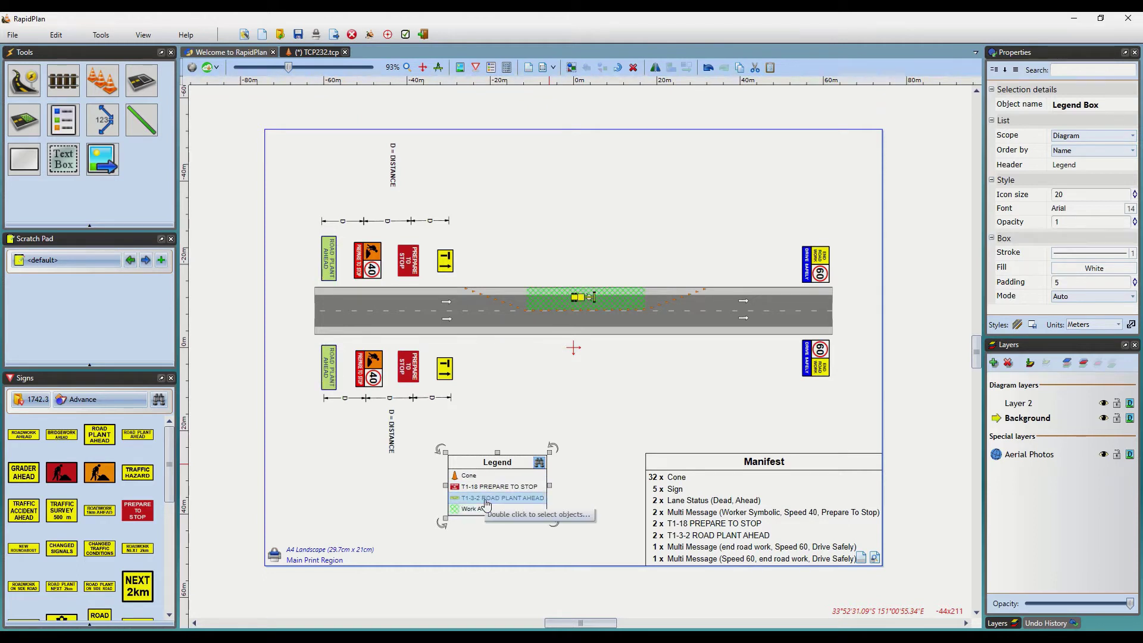
click(720, 482)
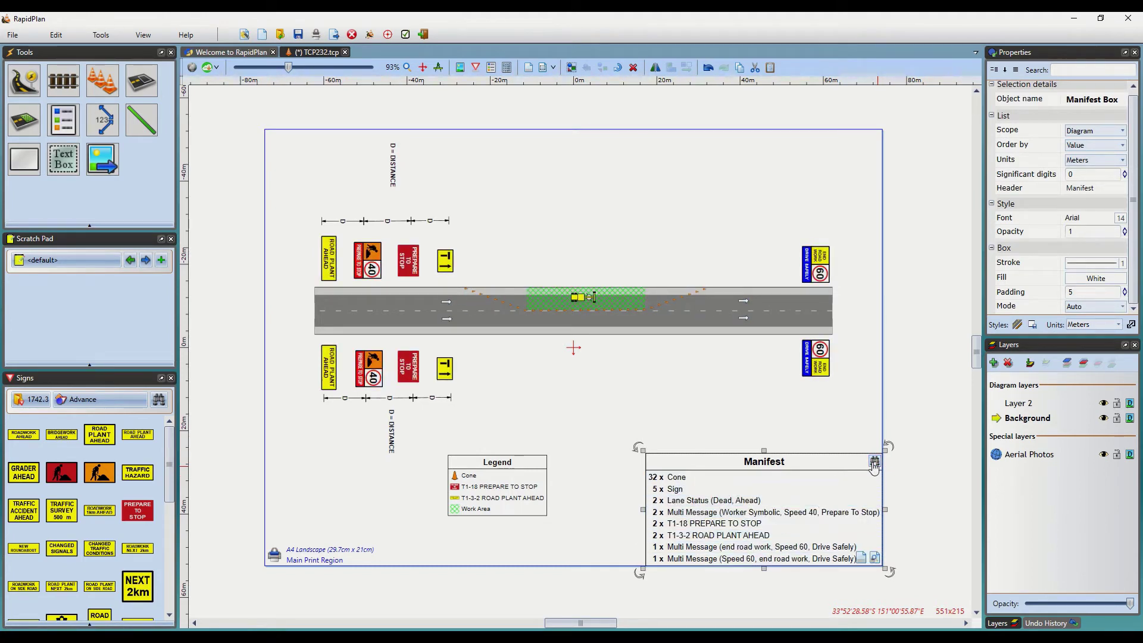
click(588, 443)
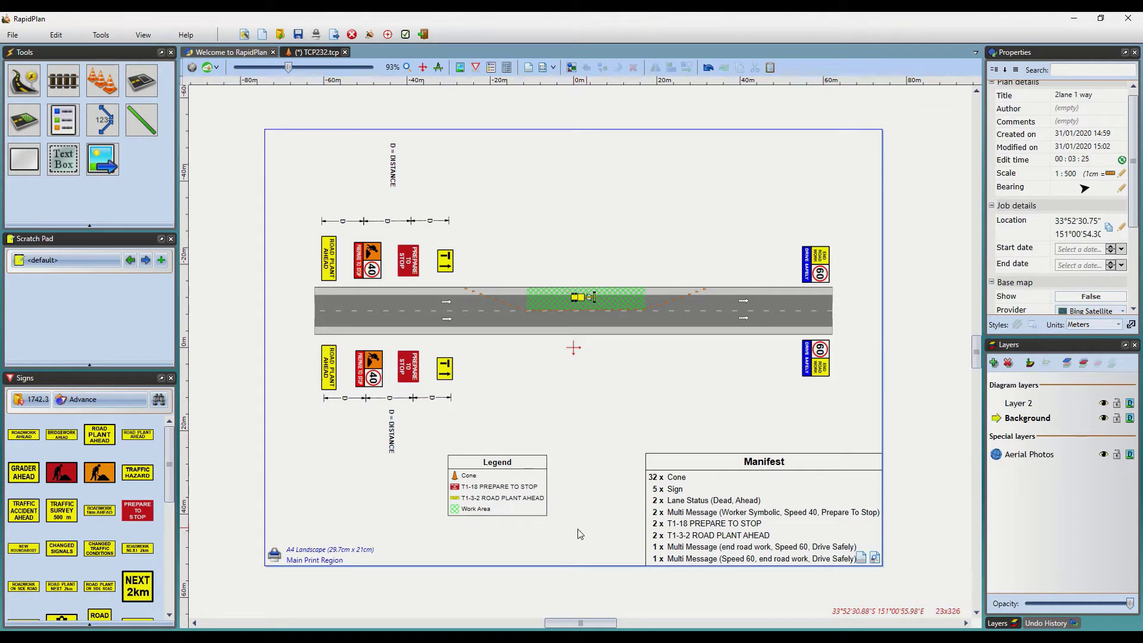
- Place a test GRADER AHEAD sign, nudge the Manifest up-left, then delete the sign
click(30, 480)
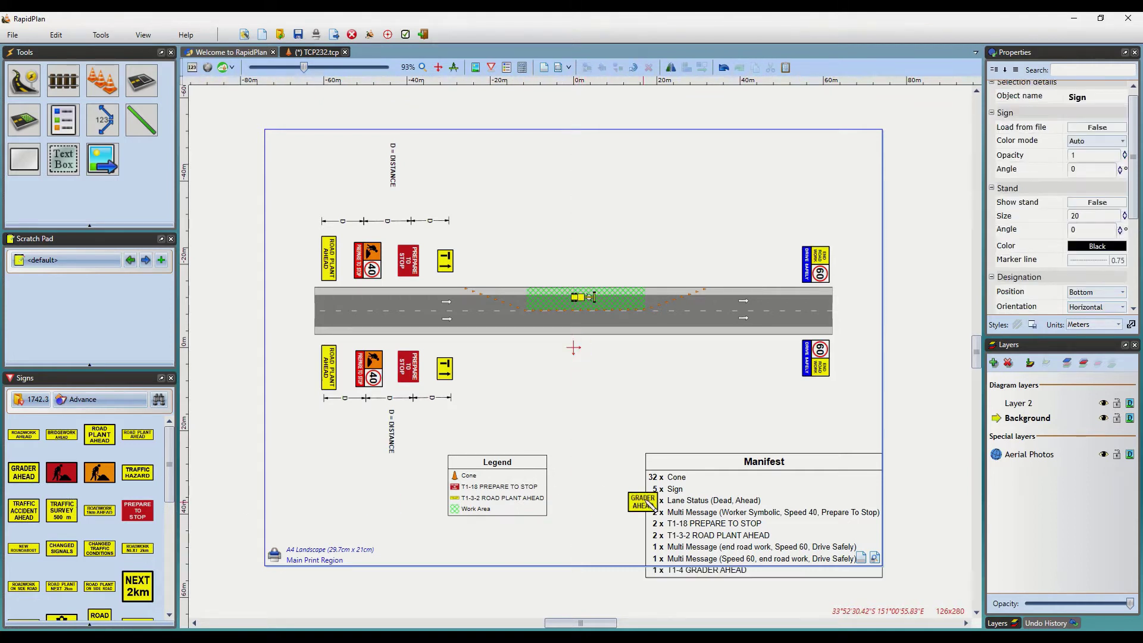
click(577, 415)
right_click(667, 409)
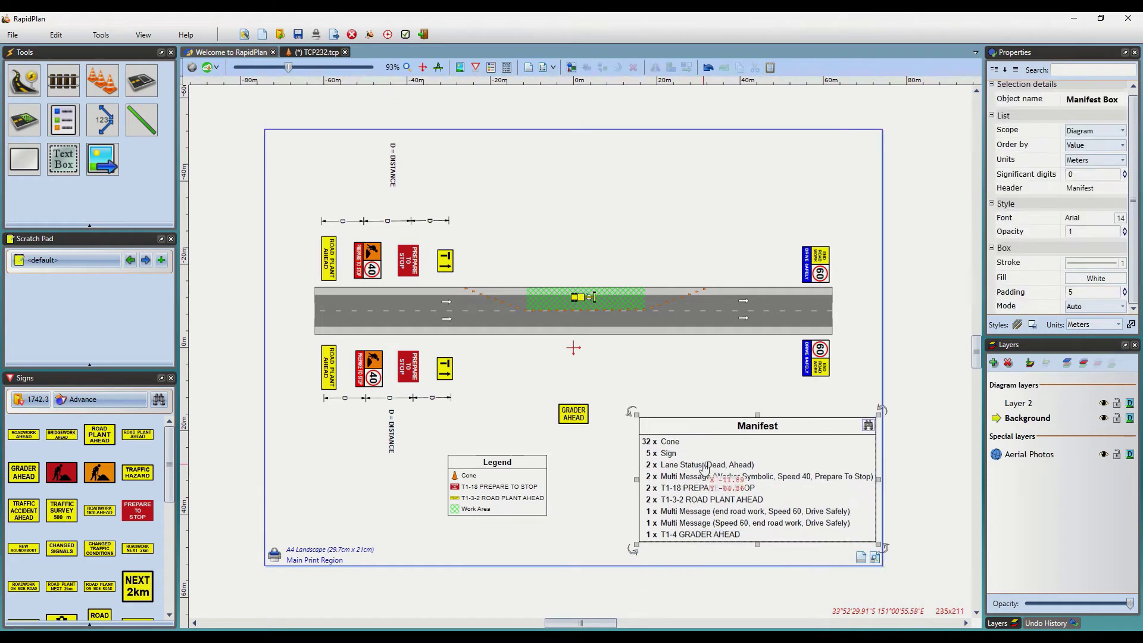
drag(764, 462, 756, 423)
click(585, 420)
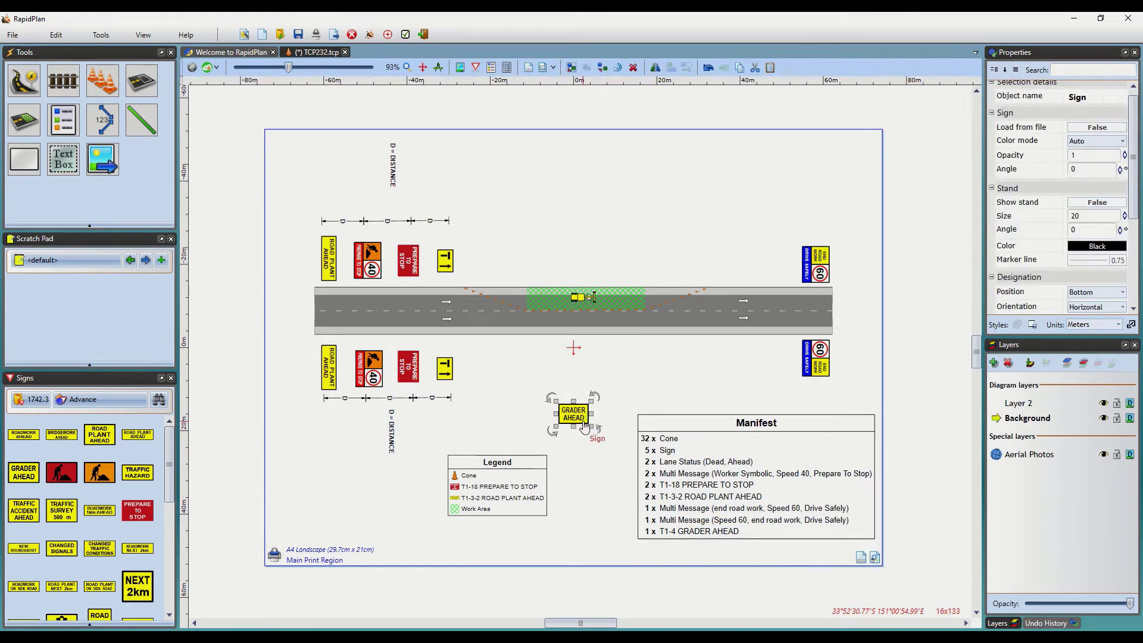
key(Delete)
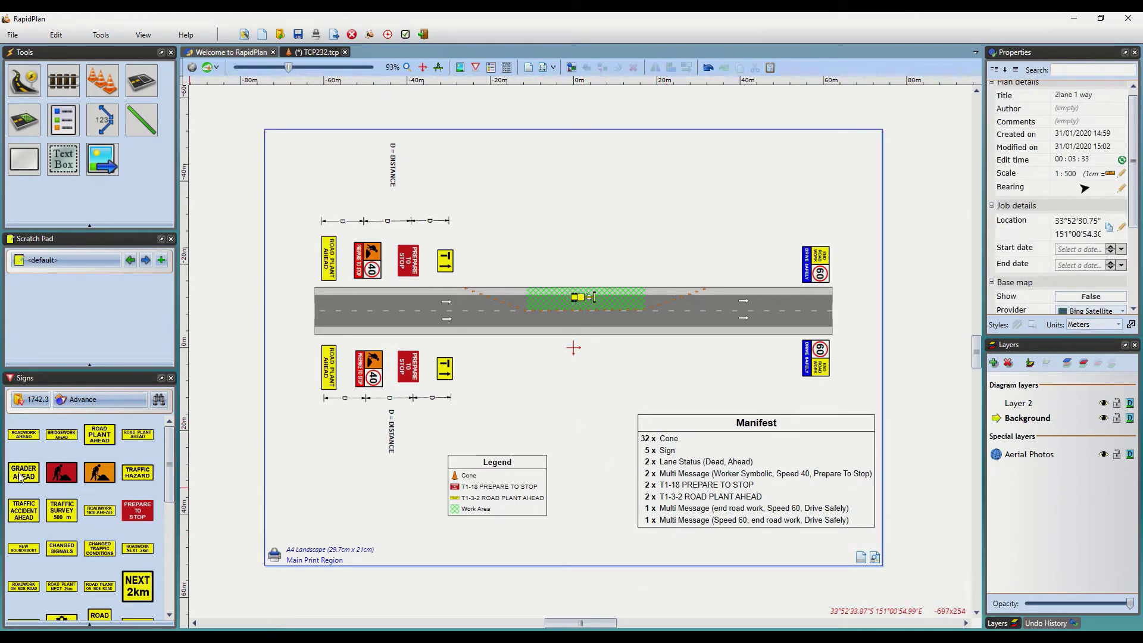
- Place another GRADER AHEAD sign above the Legend, then delete it again
click(20, 476)
click(552, 421)
right_click(613, 426)
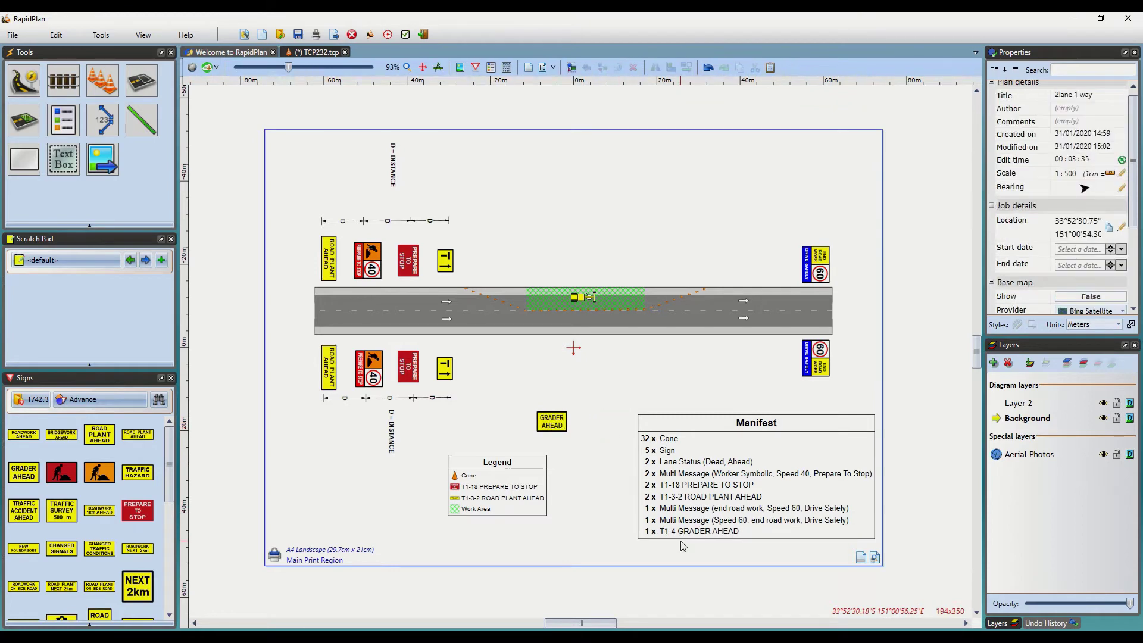
click(557, 424)
key(Delete)
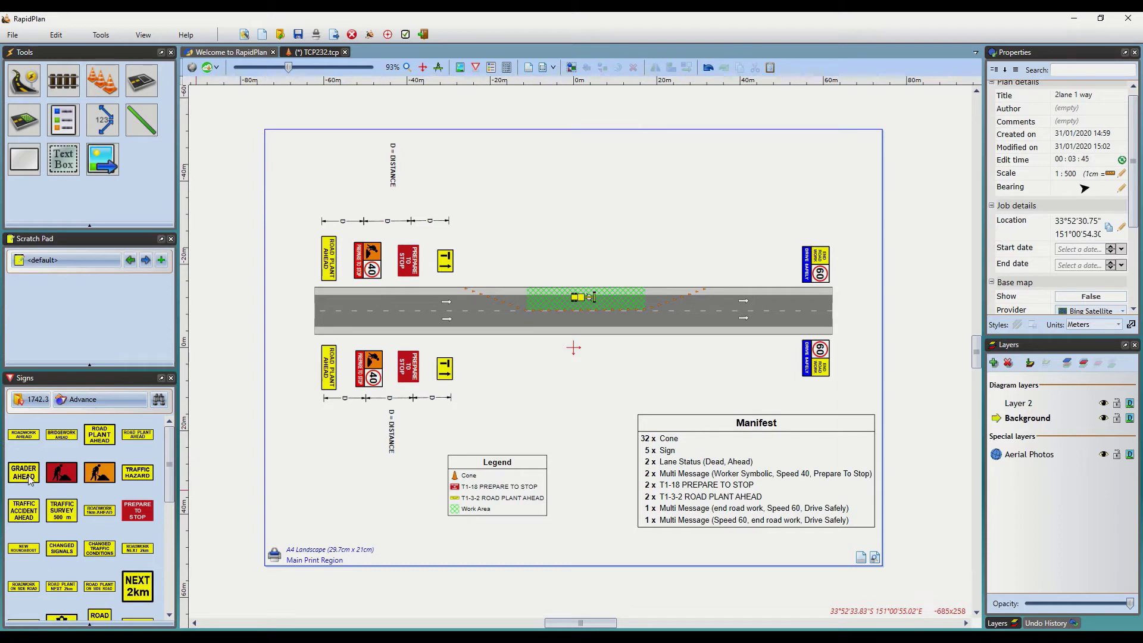
- Place a GRADER AHEAD sign above the Legend and select it
drag(24, 473, 547, 404)
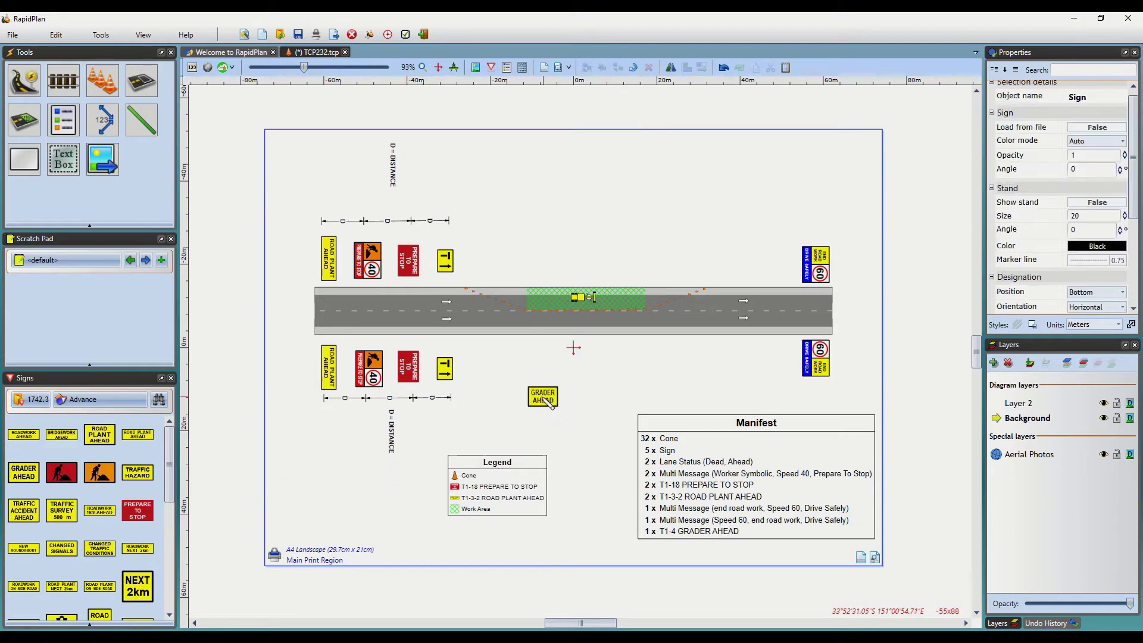
click(632, 387)
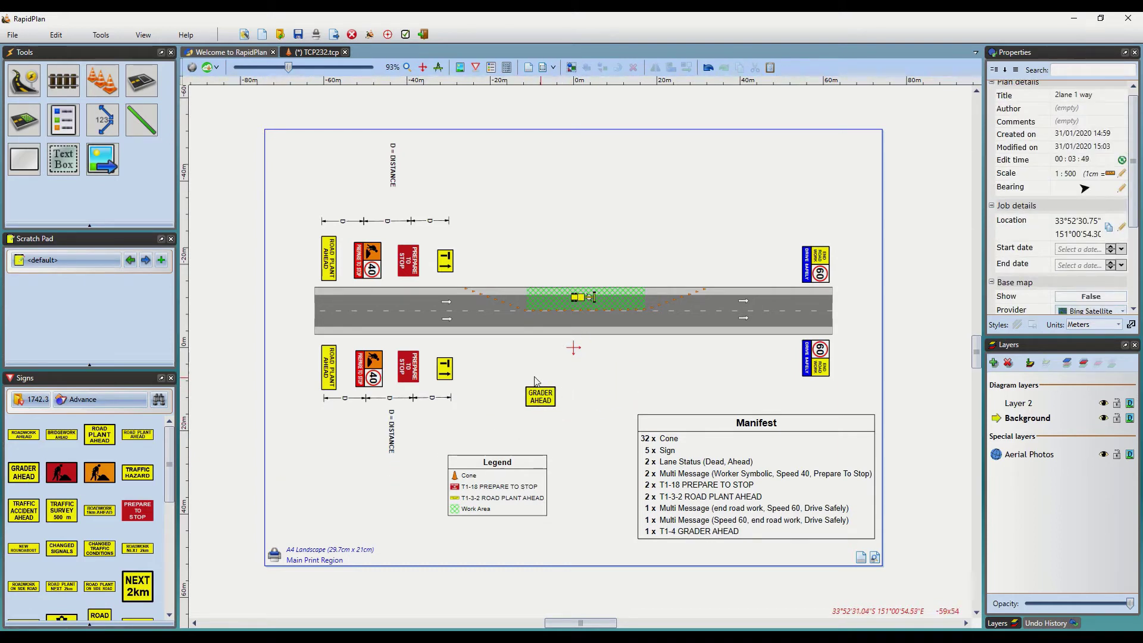
click(540, 404)
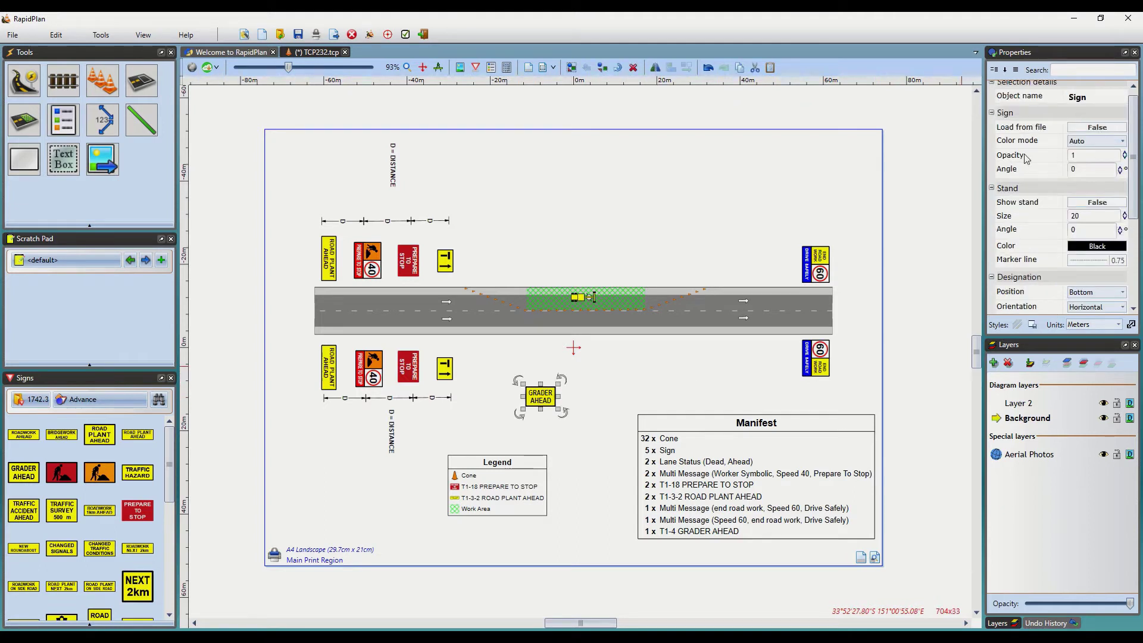
- Set the sign's Show in legend and Show in manifest properties to True
drag(1135, 170, 1133, 253)
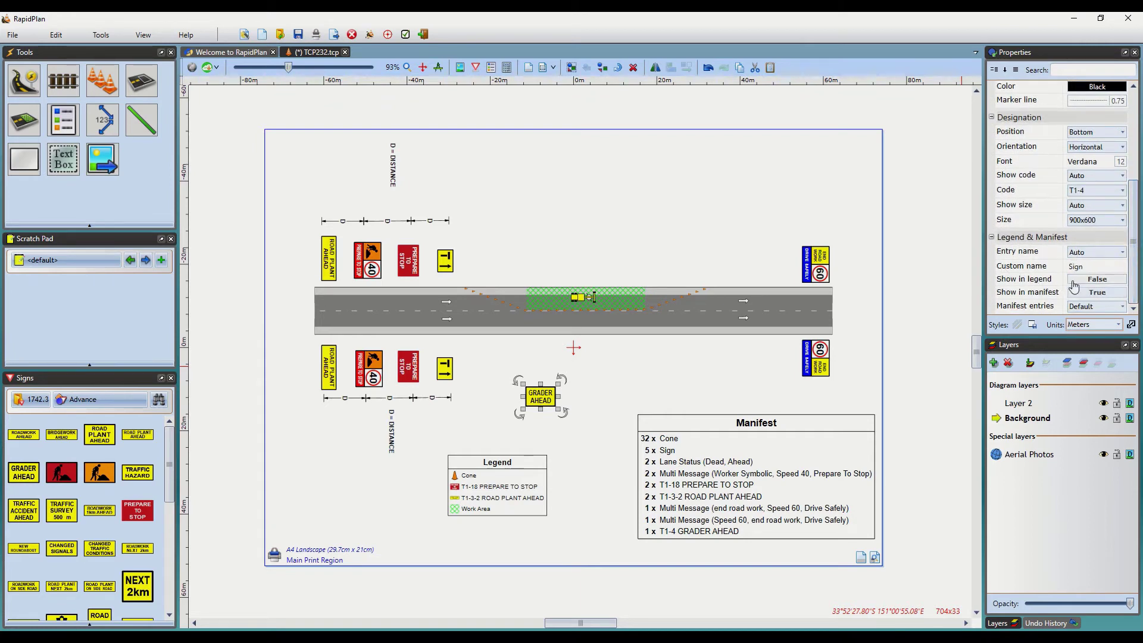
click(1107, 292)
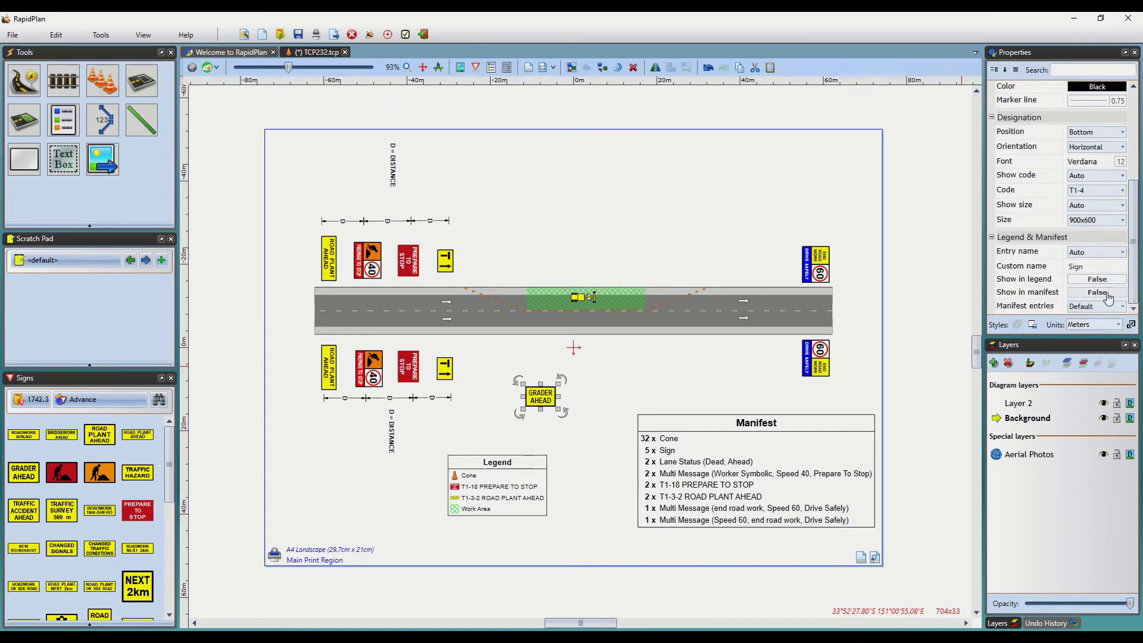
click(1108, 292)
click(1117, 296)
click(1118, 299)
click(1117, 299)
click(1117, 300)
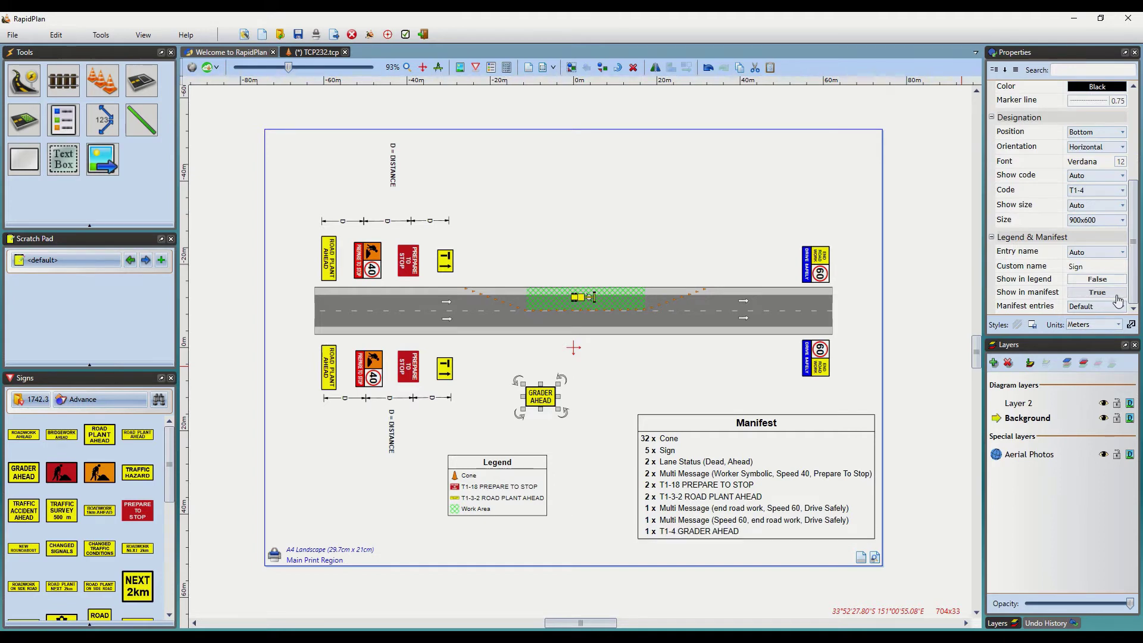
click(1117, 299)
click(1117, 299)
click(1118, 299)
click(1102, 280)
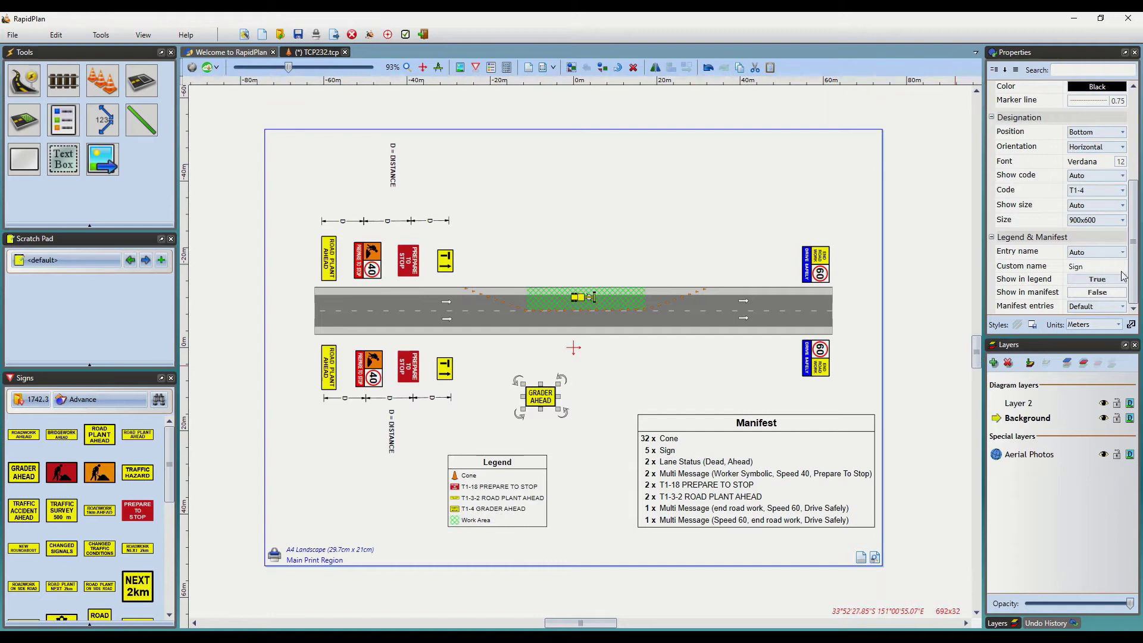
click(1113, 280)
click(1111, 293)
click(1108, 279)
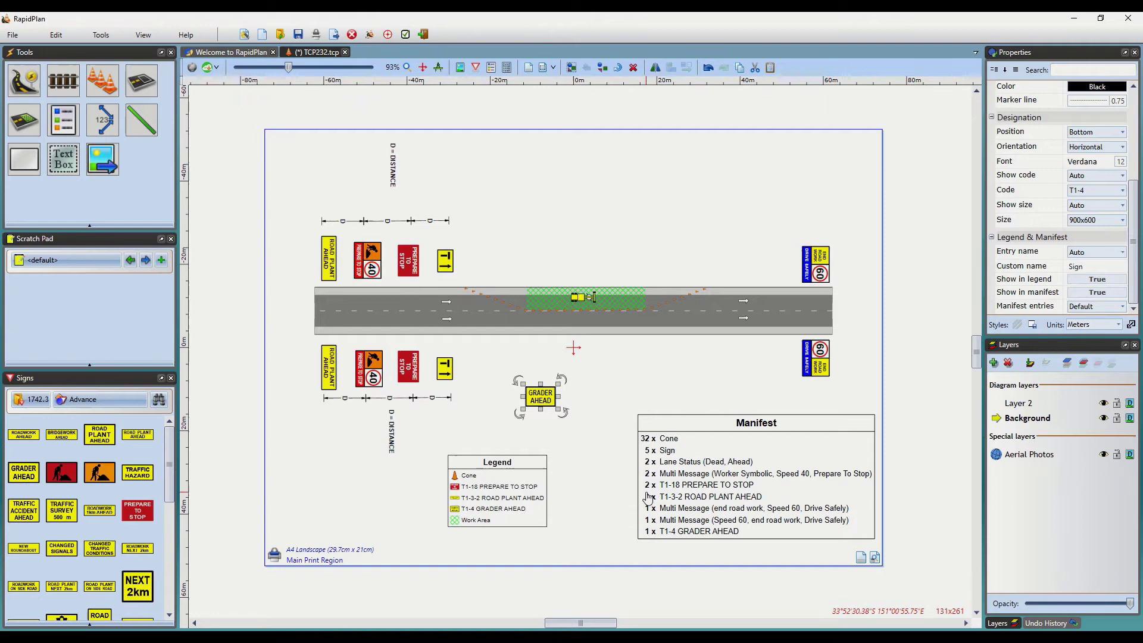
- Set the Legend's Box Mode to Custom, move it left, and reshape it into two columns
click(602, 464)
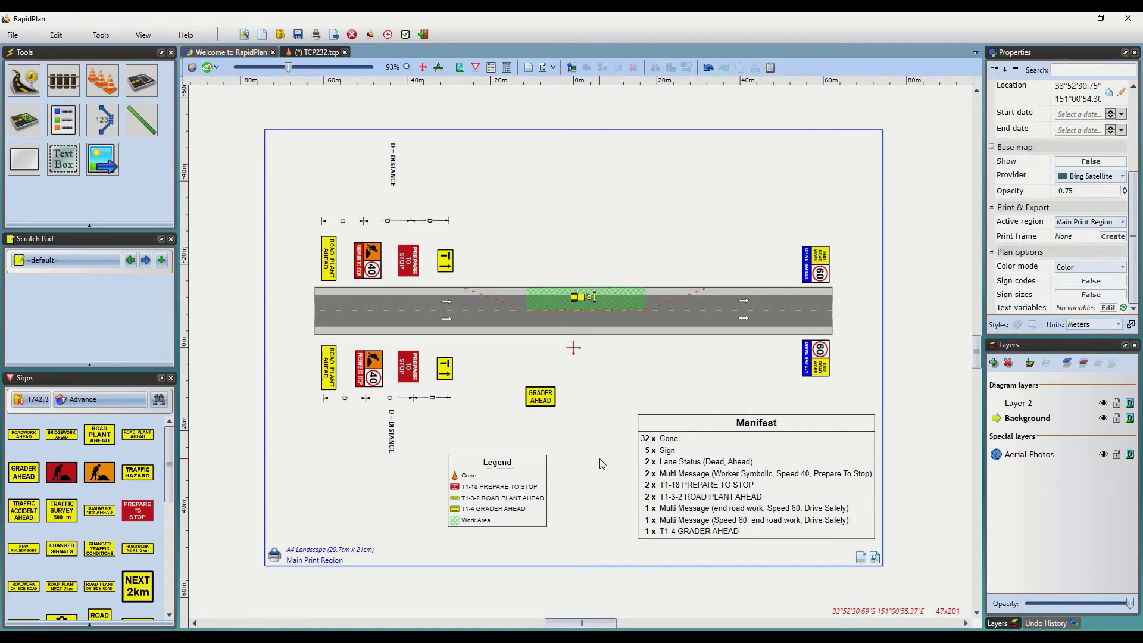
click(490, 494)
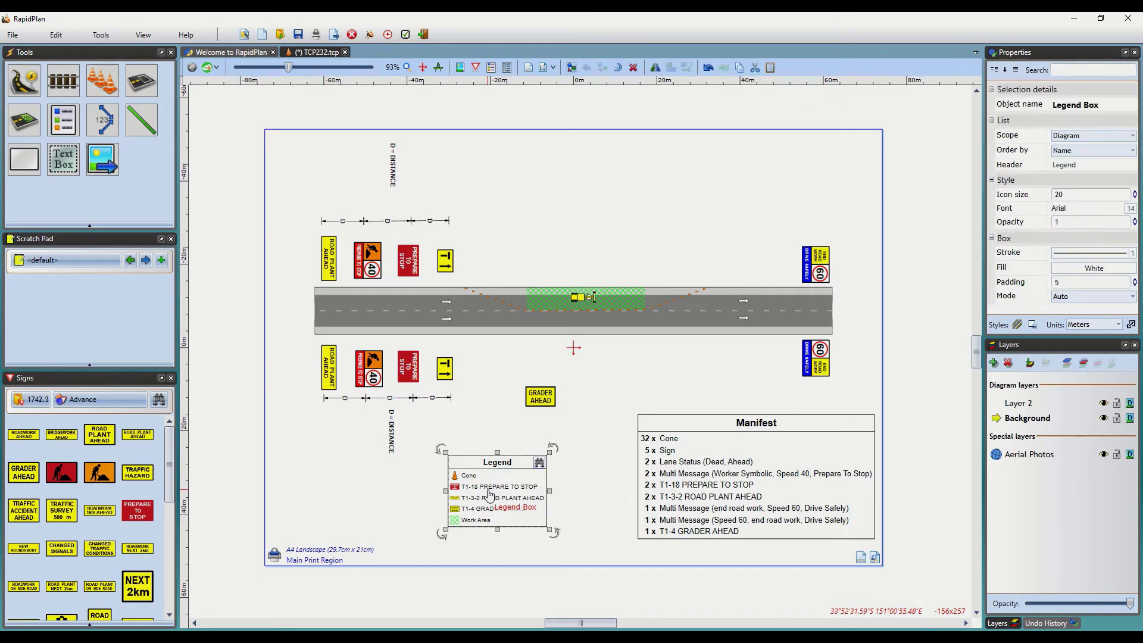
click(1058, 282)
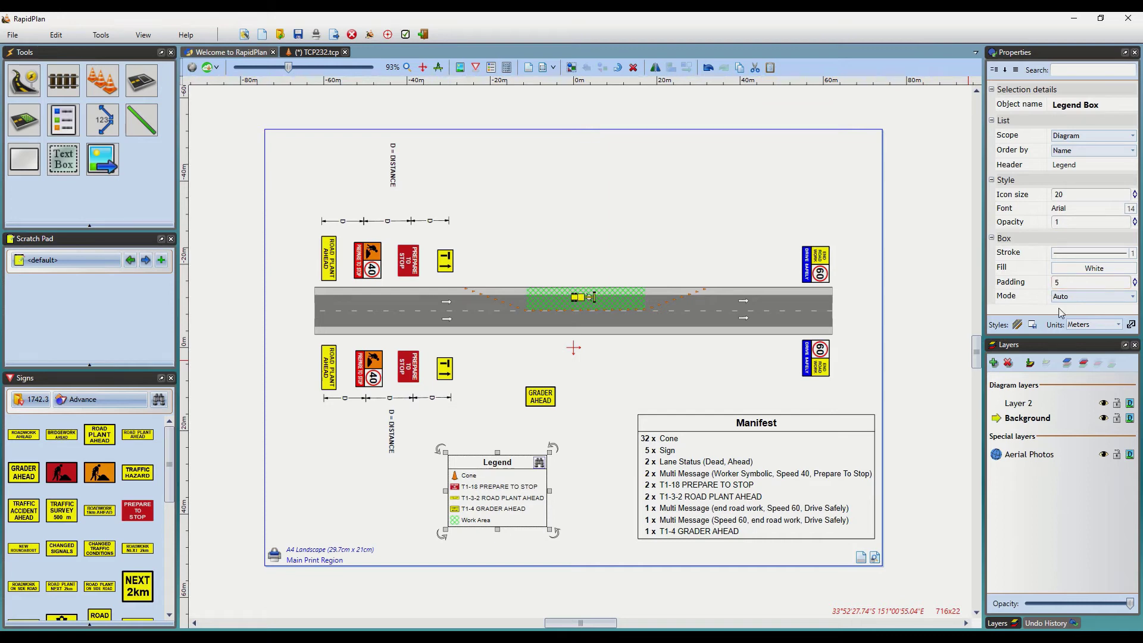
click(1122, 297)
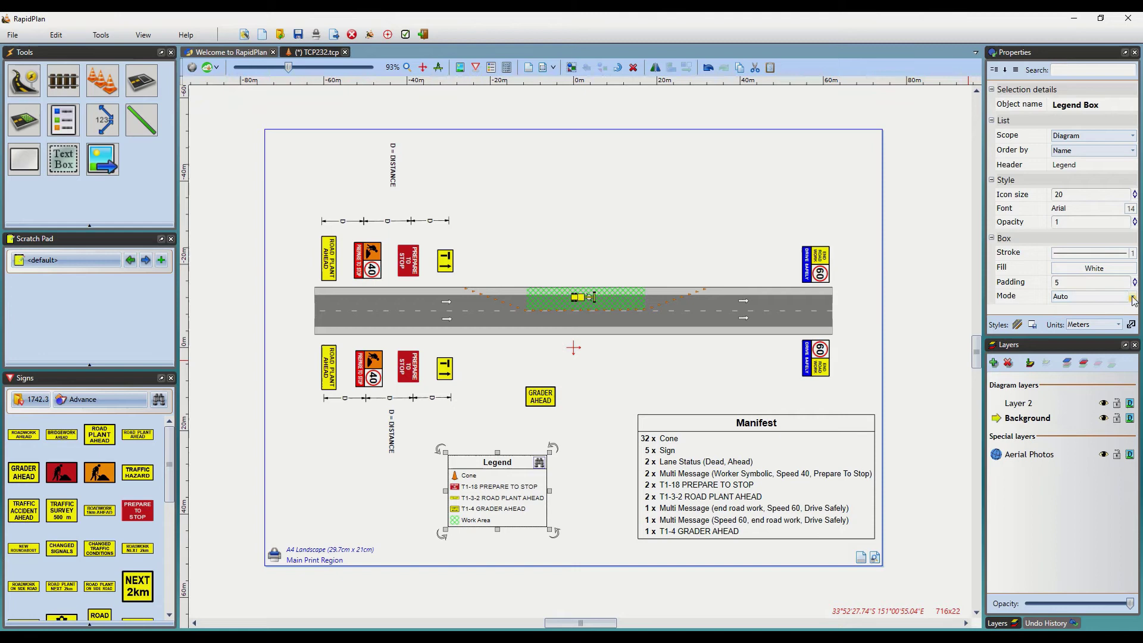
click(1082, 326)
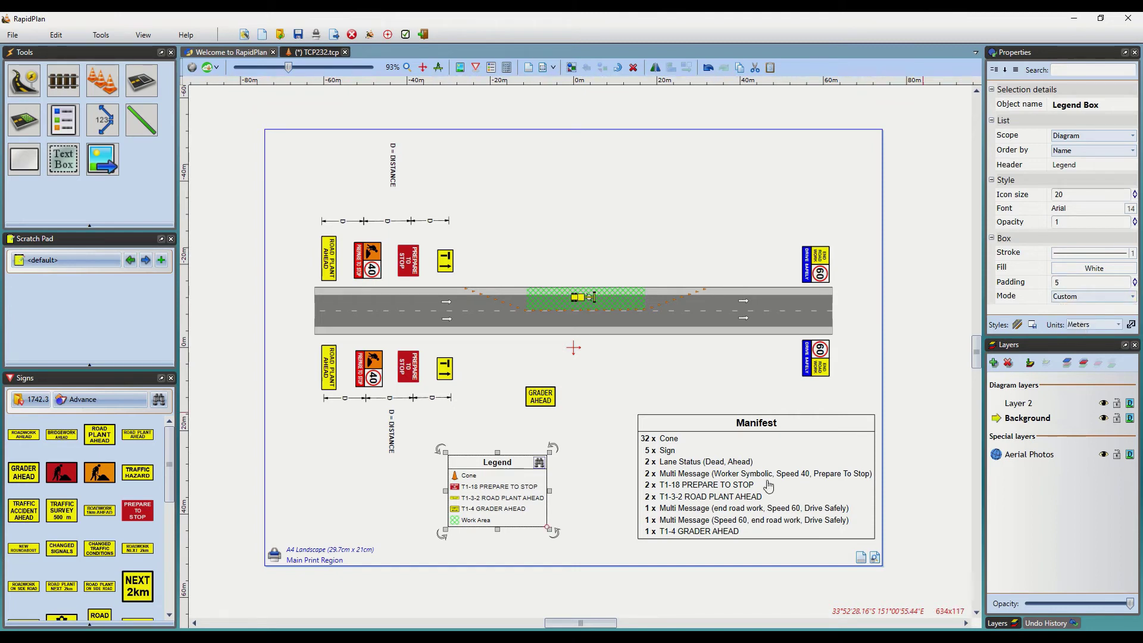
drag(498, 515, 402, 520)
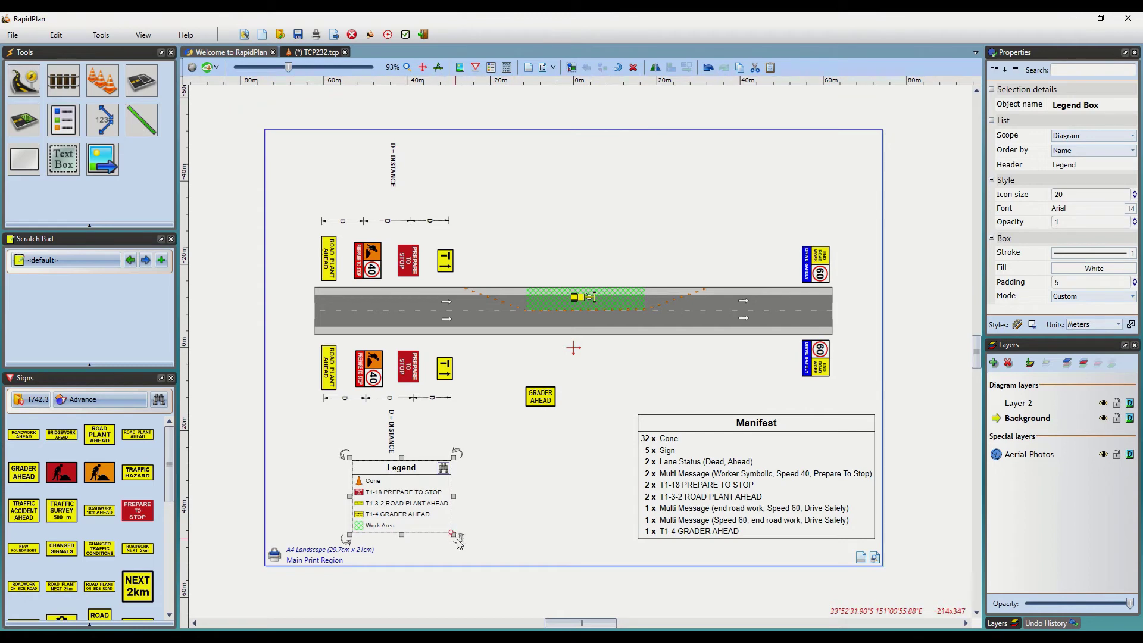
drag(452, 534, 494, 515)
- Move the Manifest left in Custom mode, then reduce the Legend's padding from 5
click(698, 472)
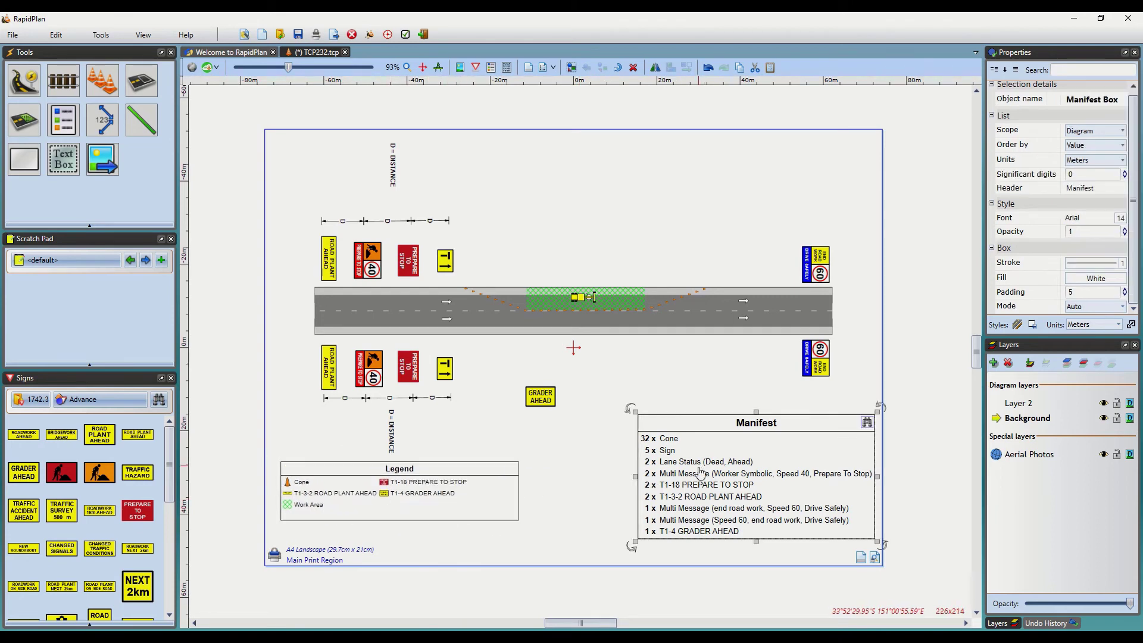
drag(704, 510, 612, 511)
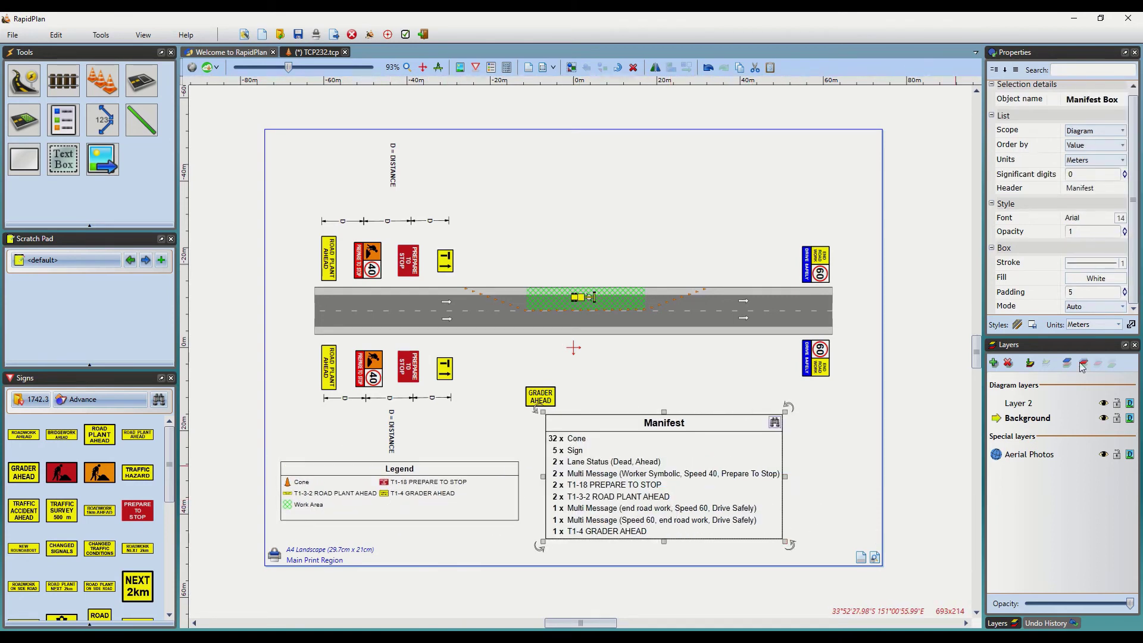
click(1098, 306)
click(1092, 334)
click(424, 499)
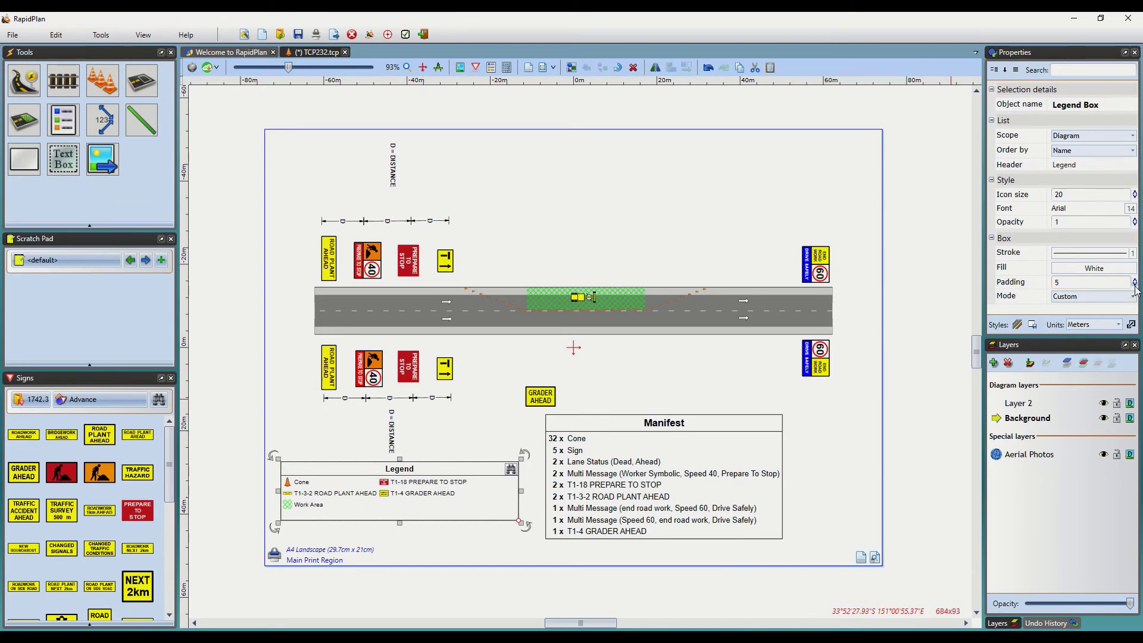
text(2)
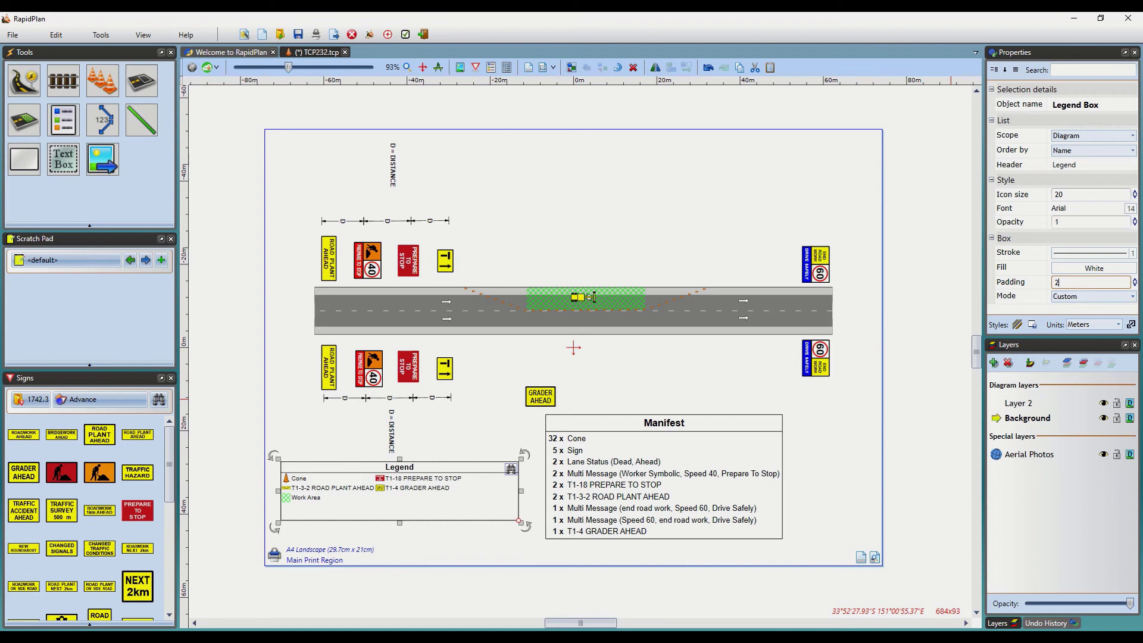
text(6)
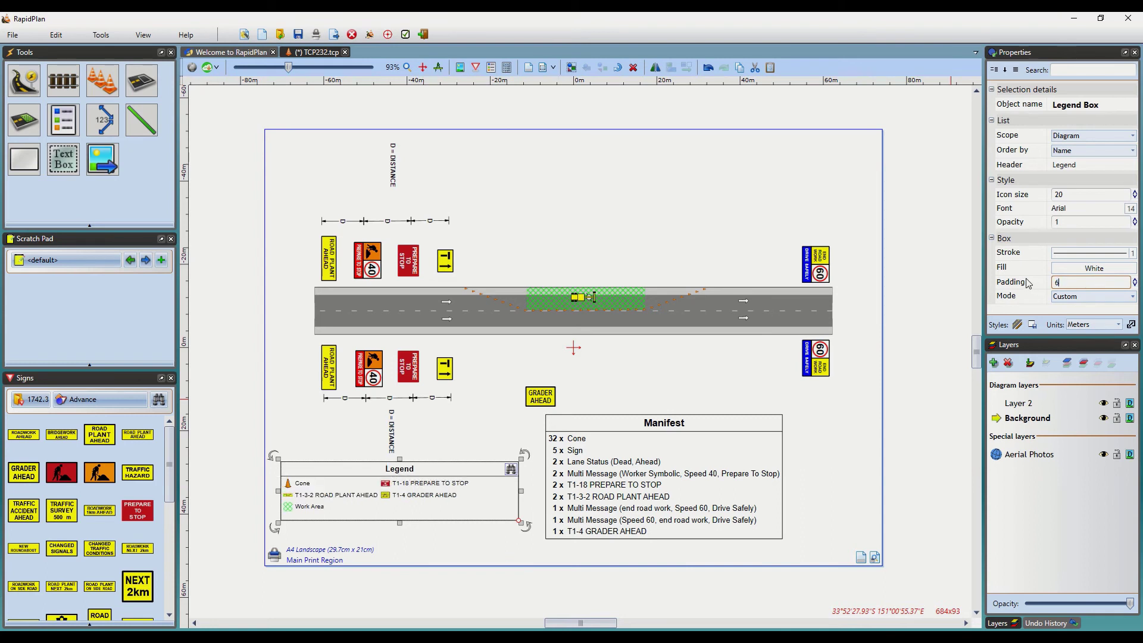
text(1)
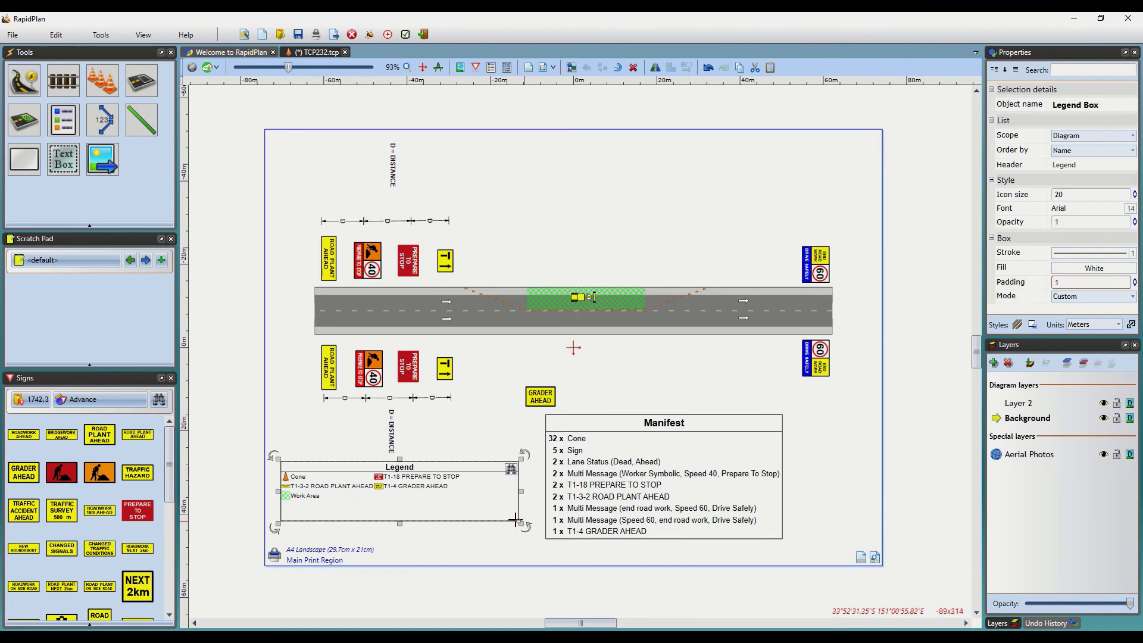
- Trim the Legend to fit its entries and set its font to Bahnschrift, size 16, bold
drag(515, 521, 486, 509)
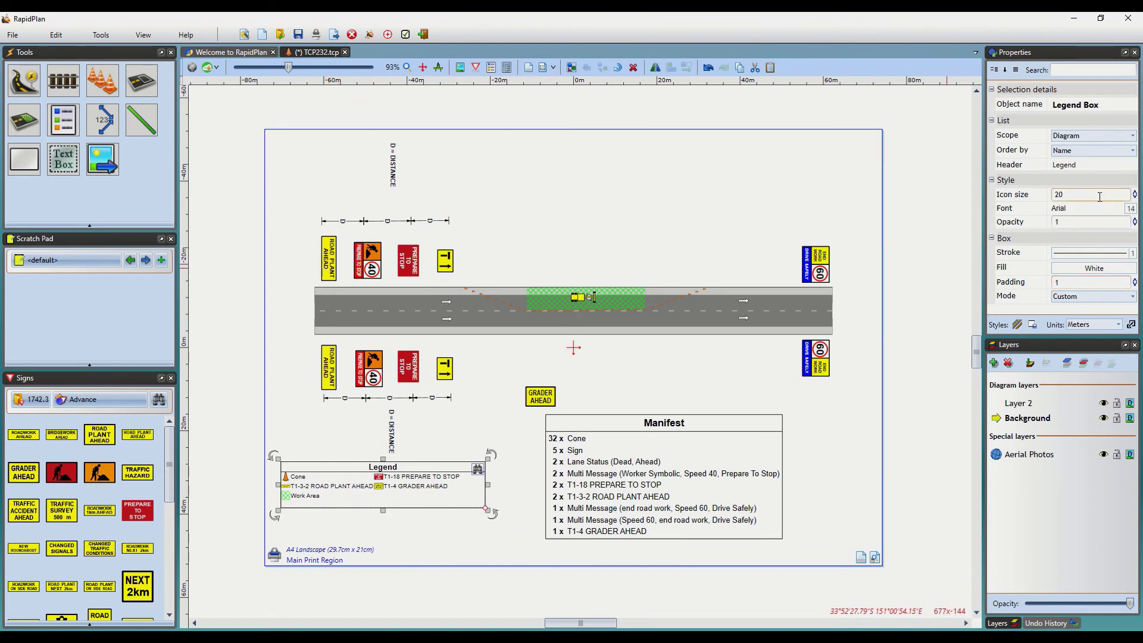
click(1109, 215)
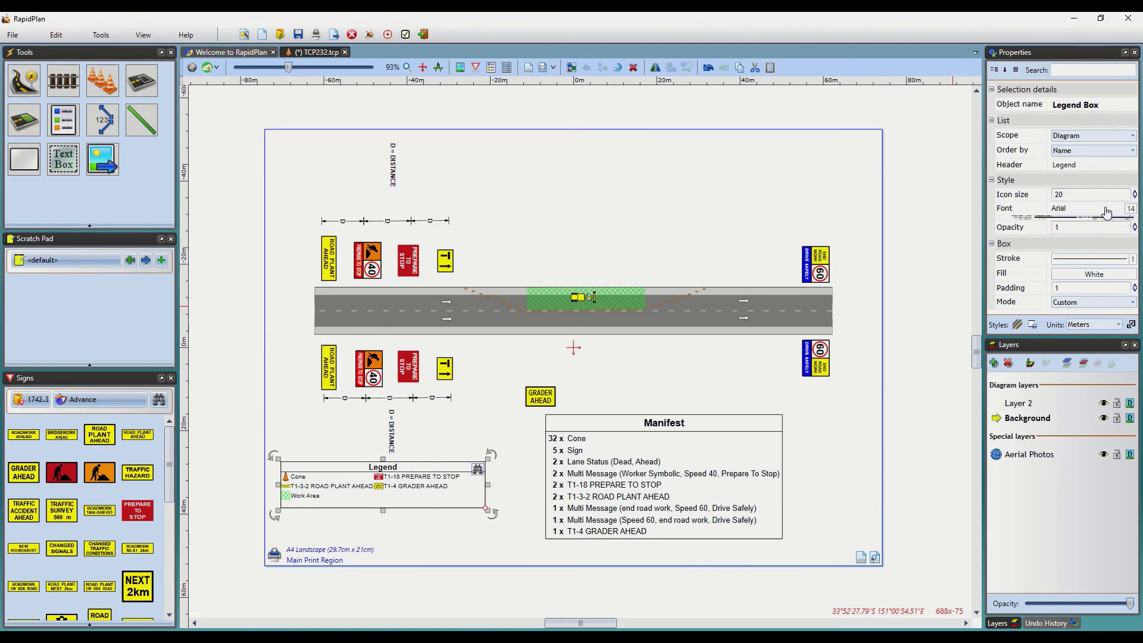
scroll(1073, 230, down, 1)
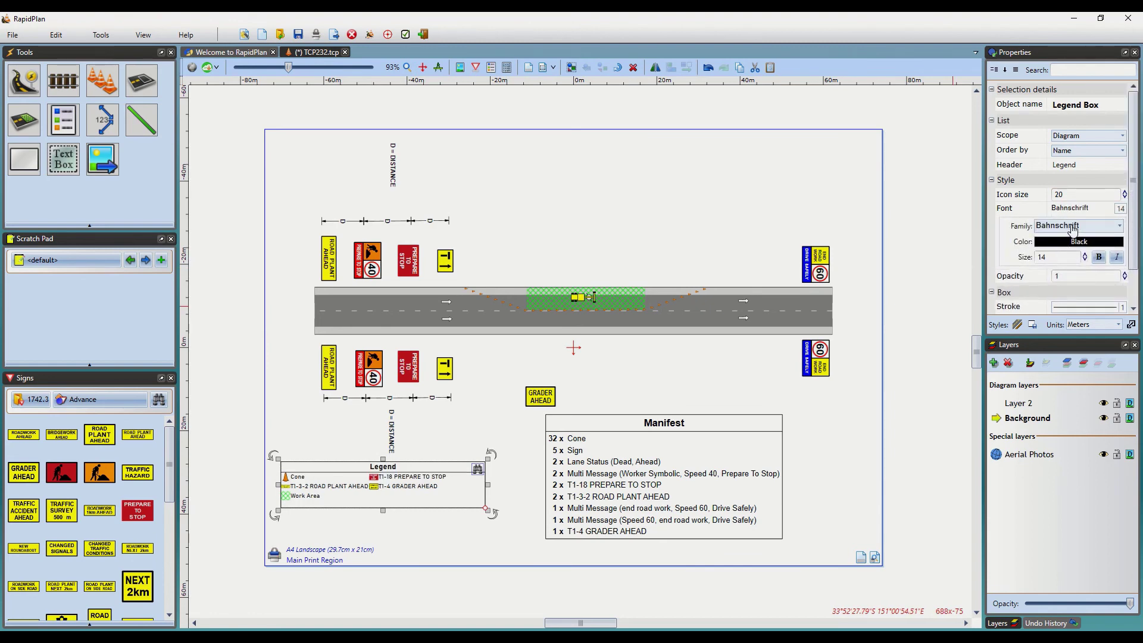
click(1085, 255)
click(1085, 255)
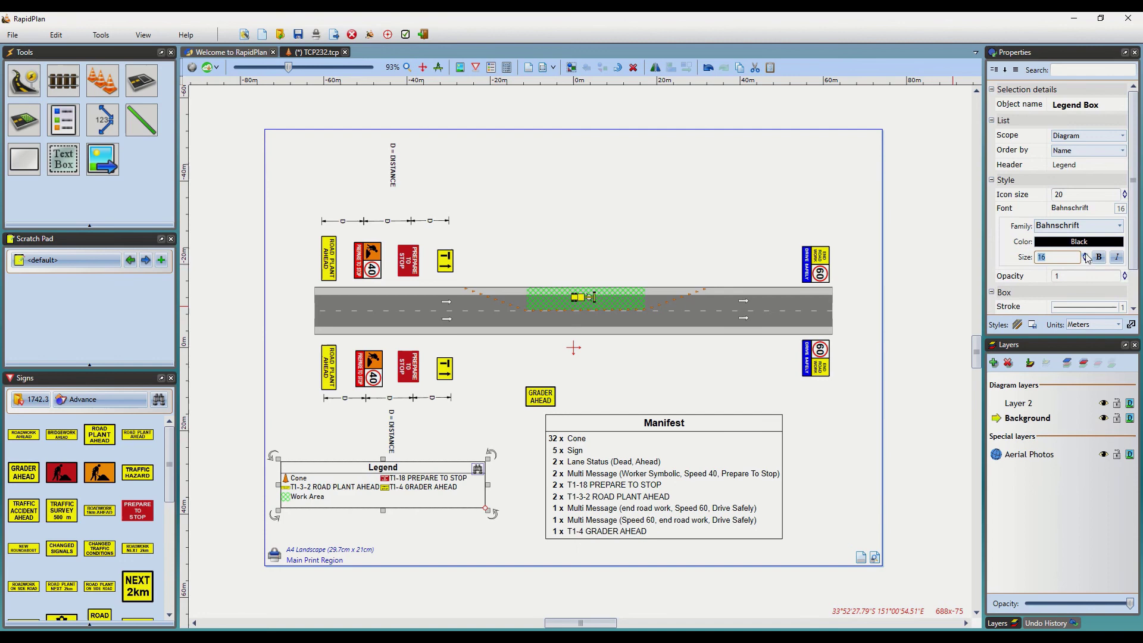
click(1101, 260)
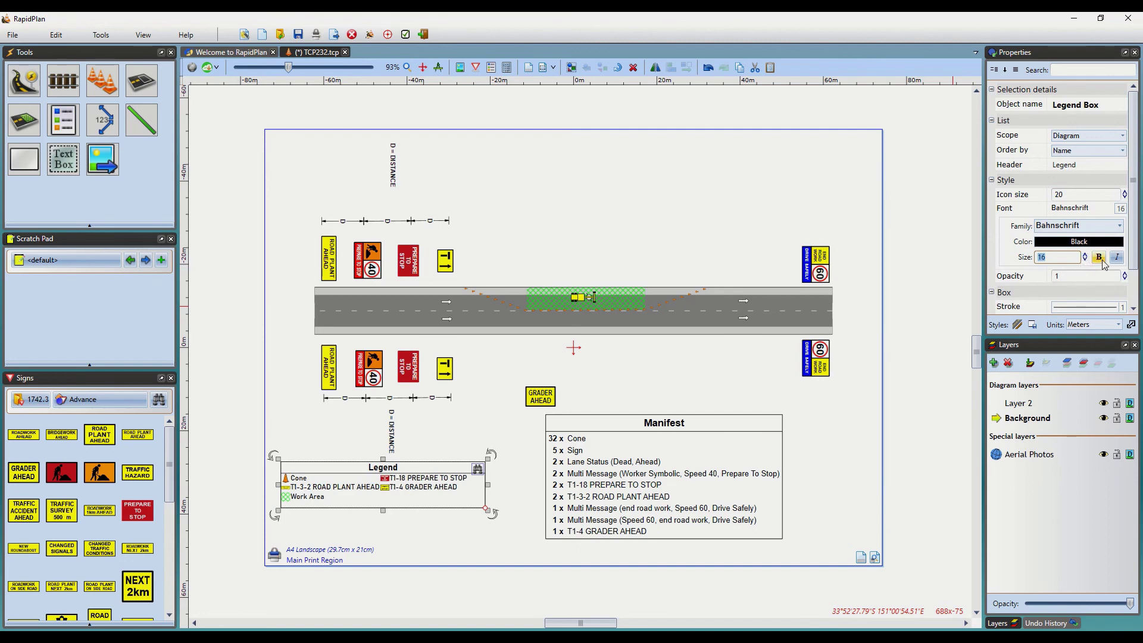